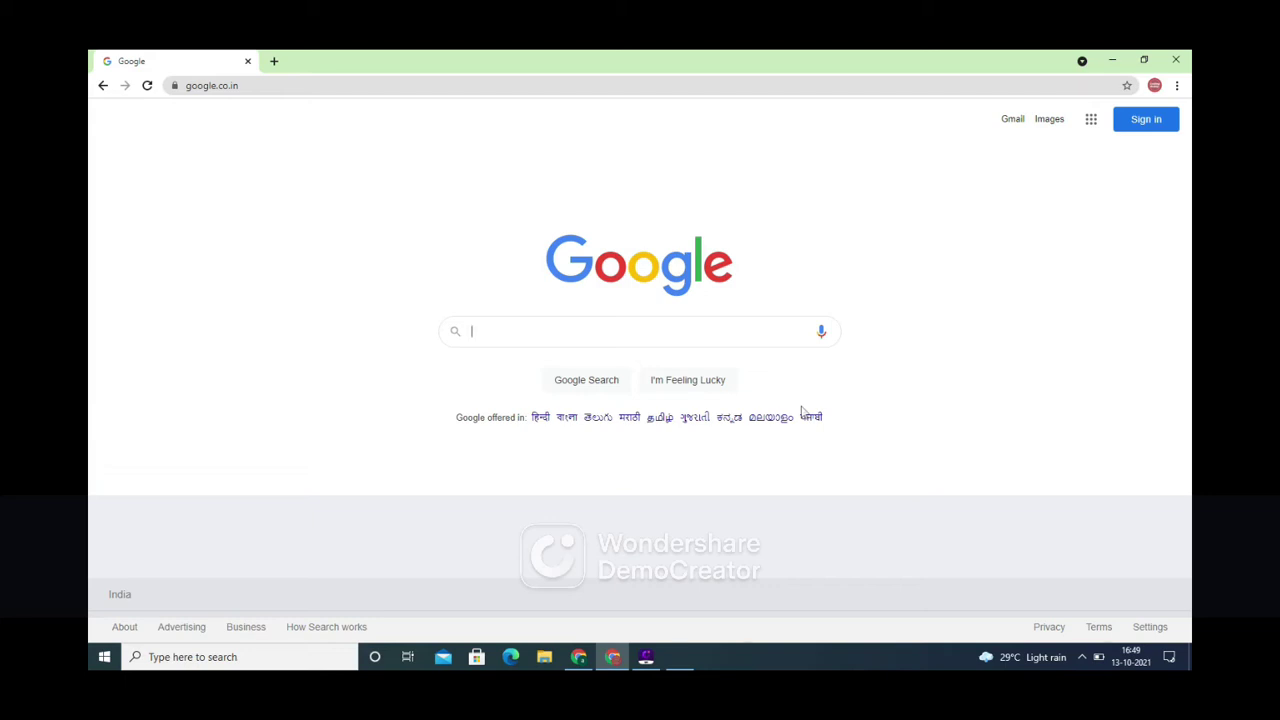
Search Google for "pycharm download" and open the JetBrains PyCharm download page
text(pycharm)
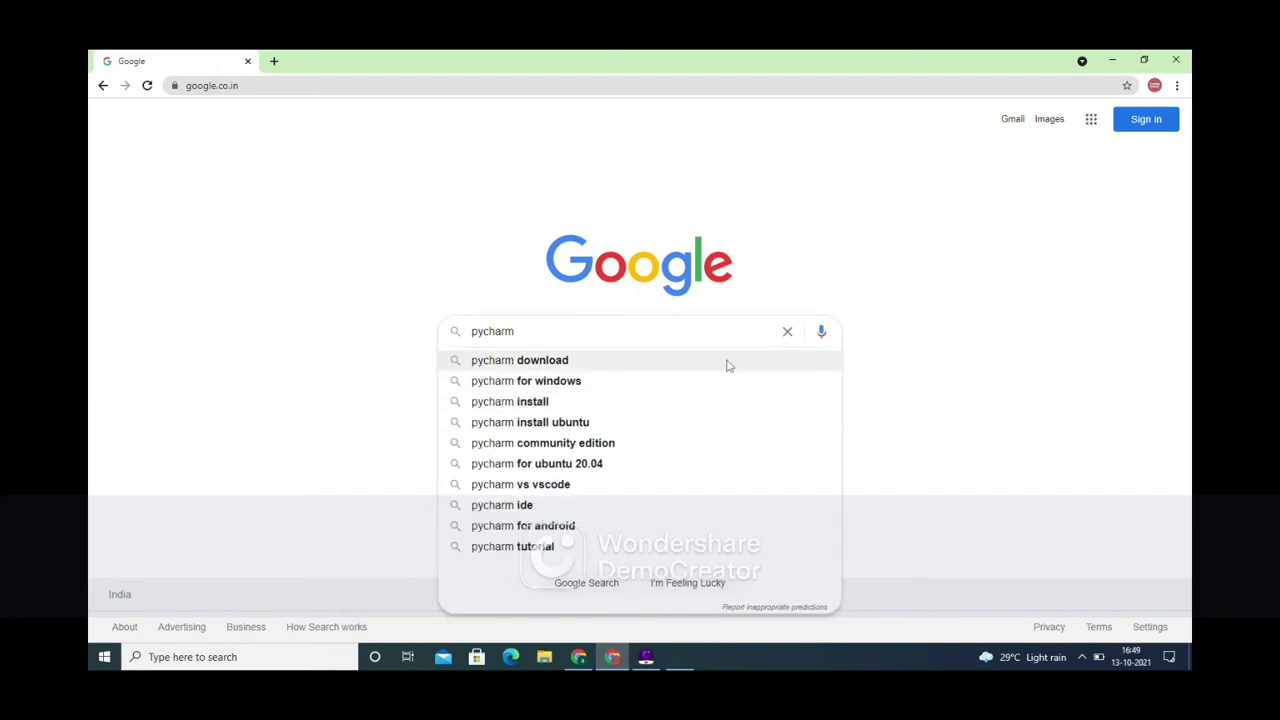
click(728, 362)
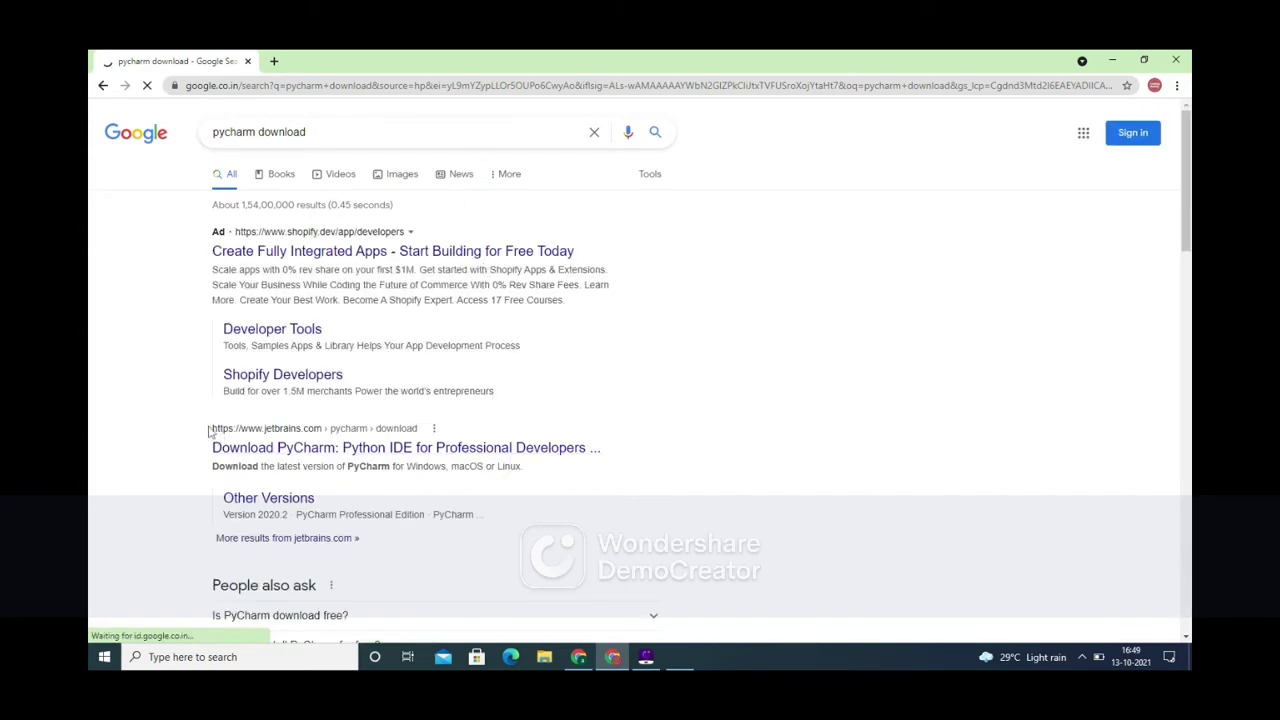
drag(213, 435, 427, 437)
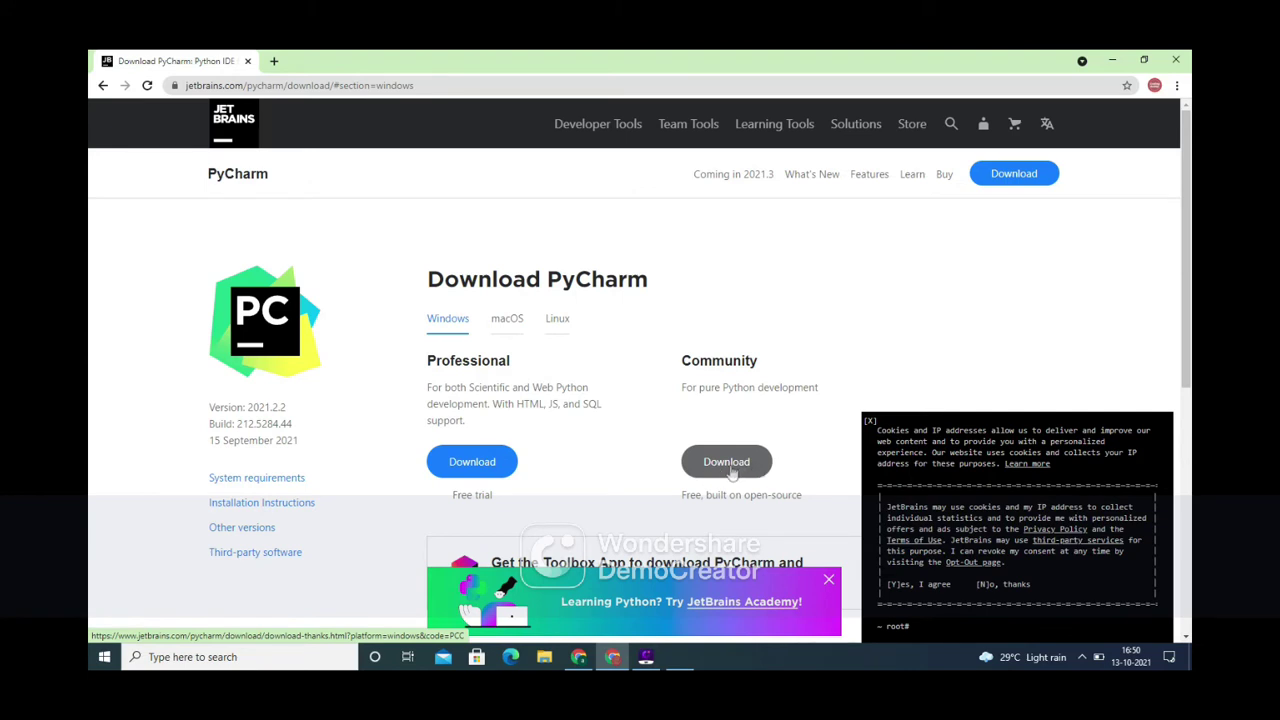
Download the free Community edition of PyCharm for Windows
click(727, 472)
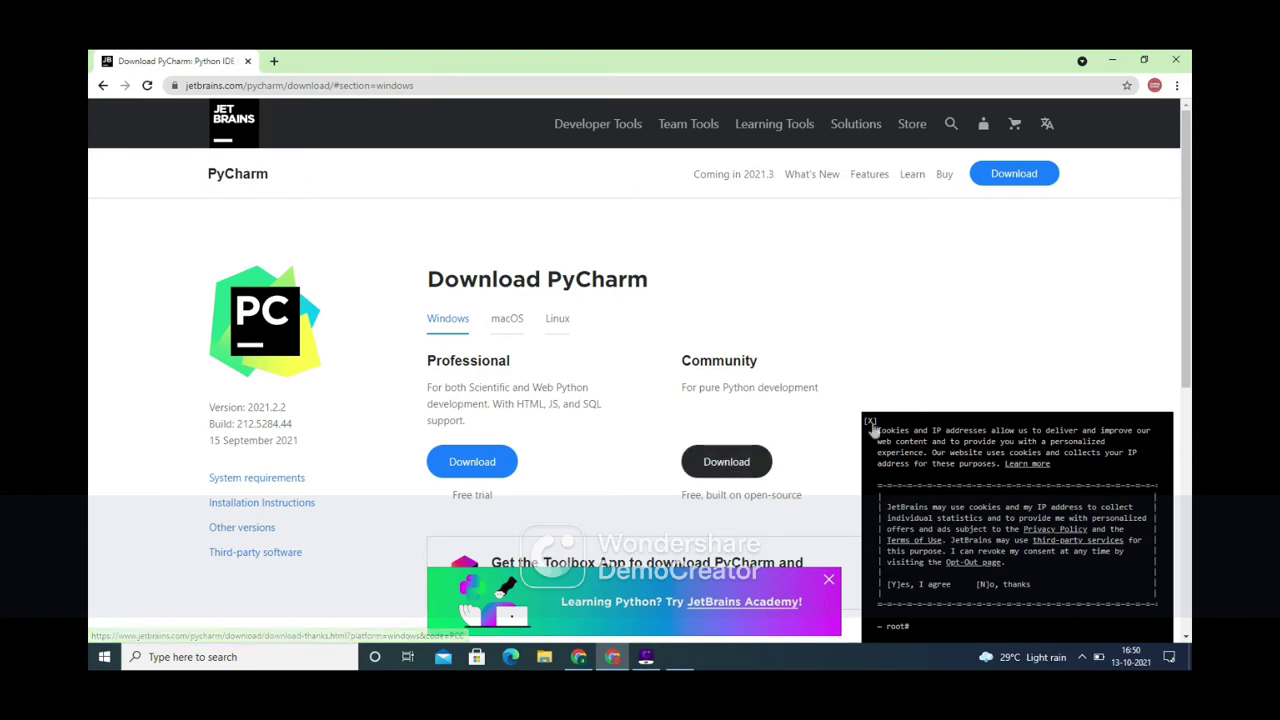
click(725, 474)
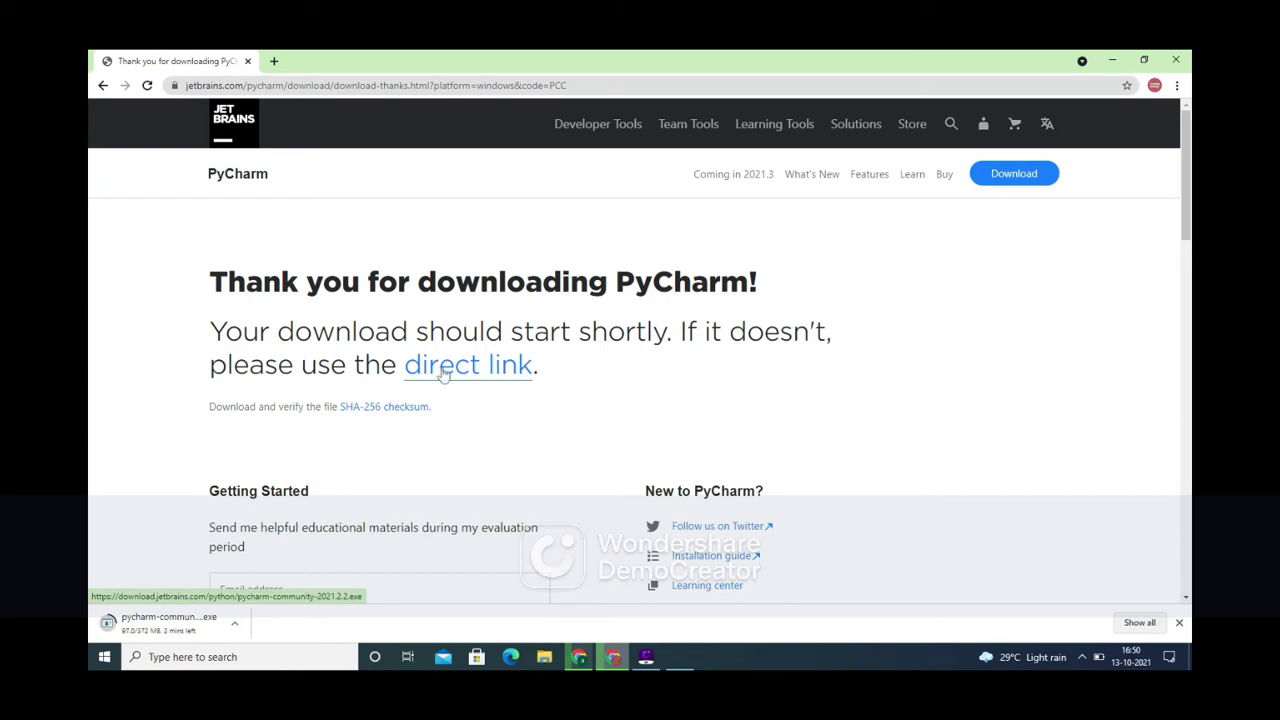
click(681, 663)
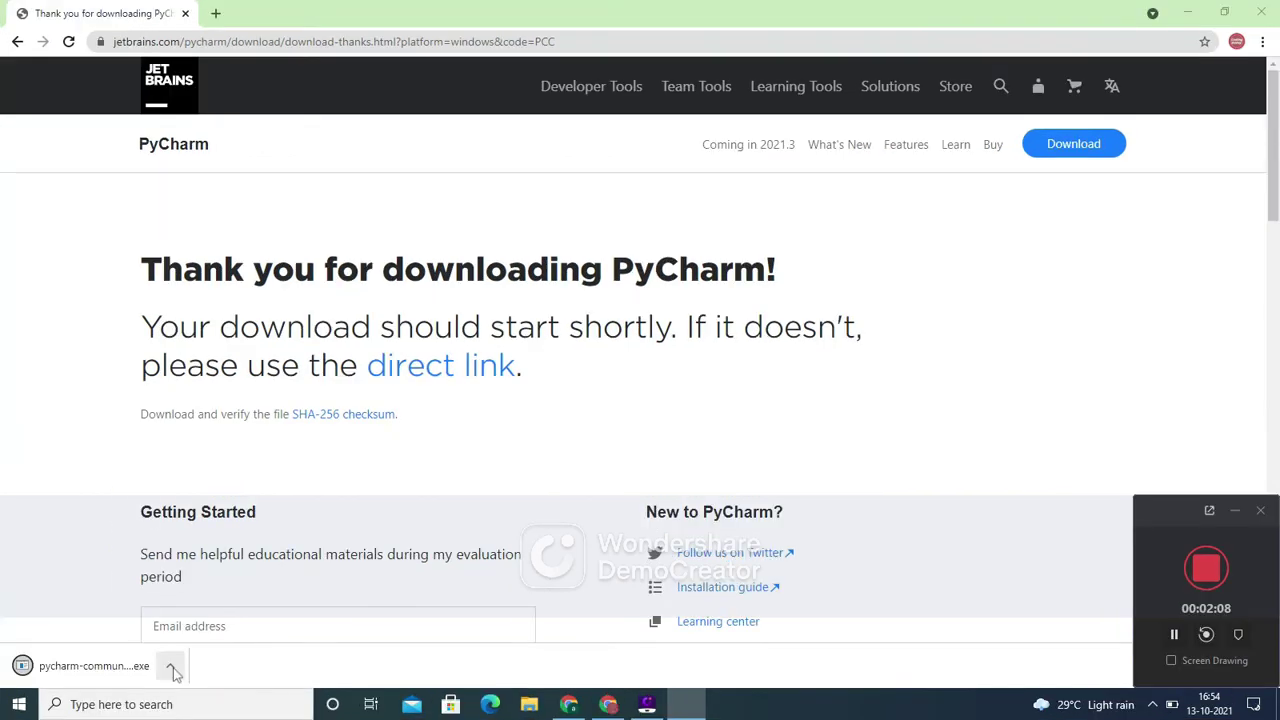
Set the downloading PyCharm installer to open automatically when the download is done
click(174, 674)
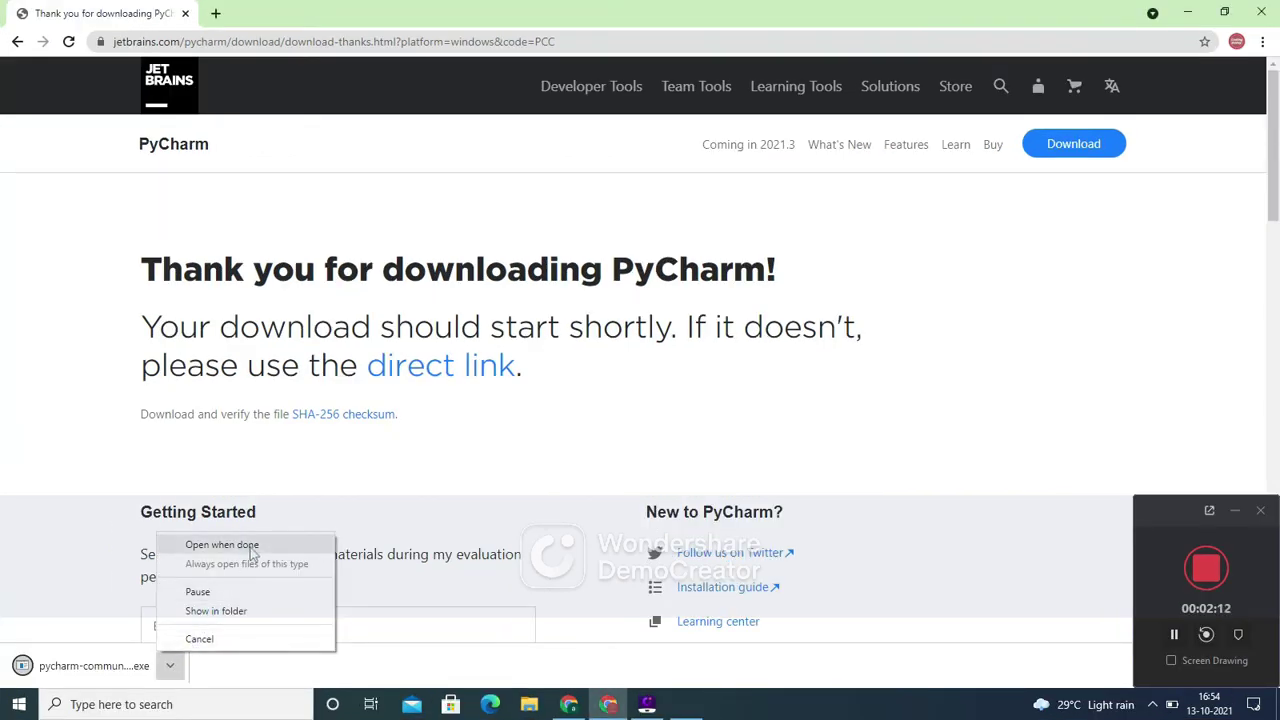
click(391, 499)
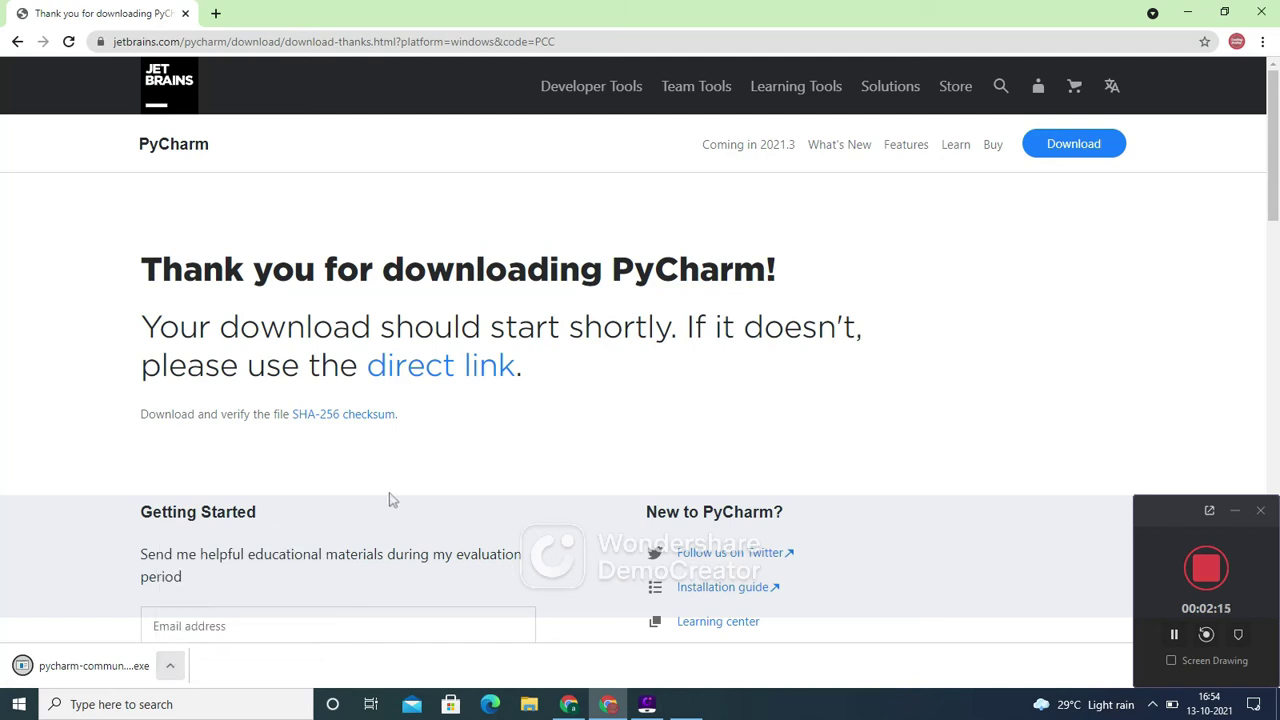
click(171, 670)
click(253, 543)
click(172, 668)
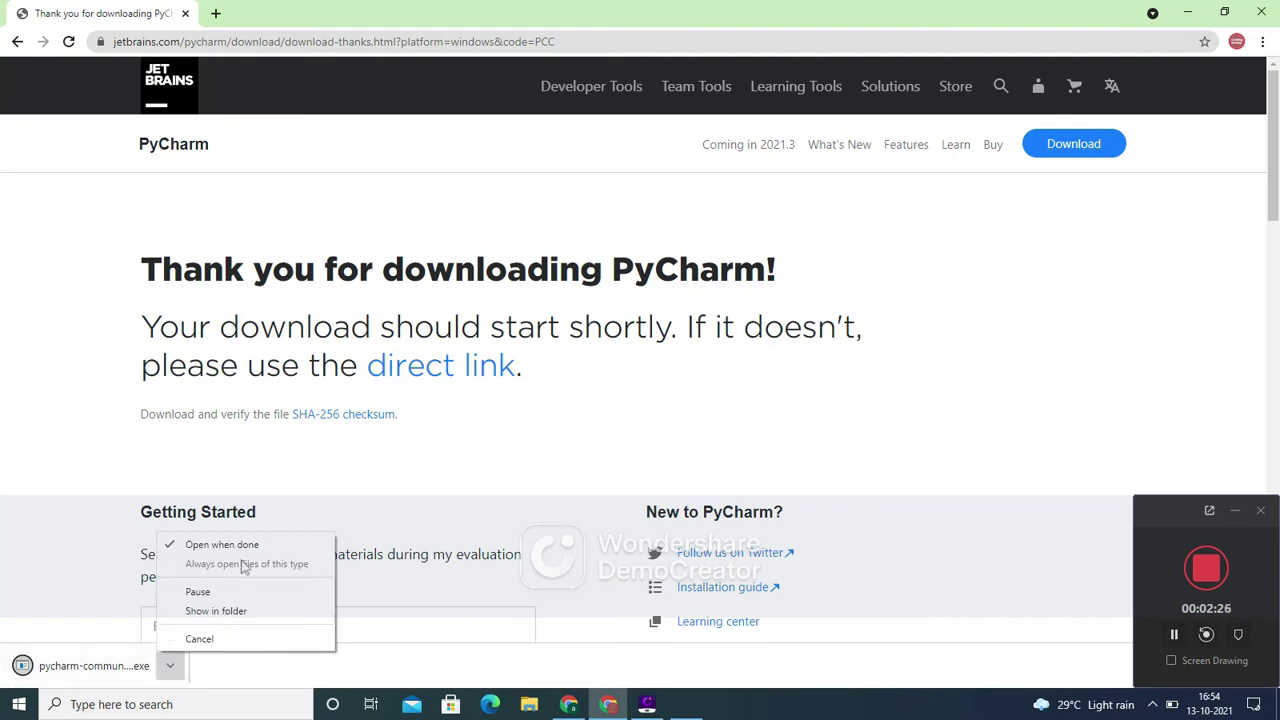
click(421, 496)
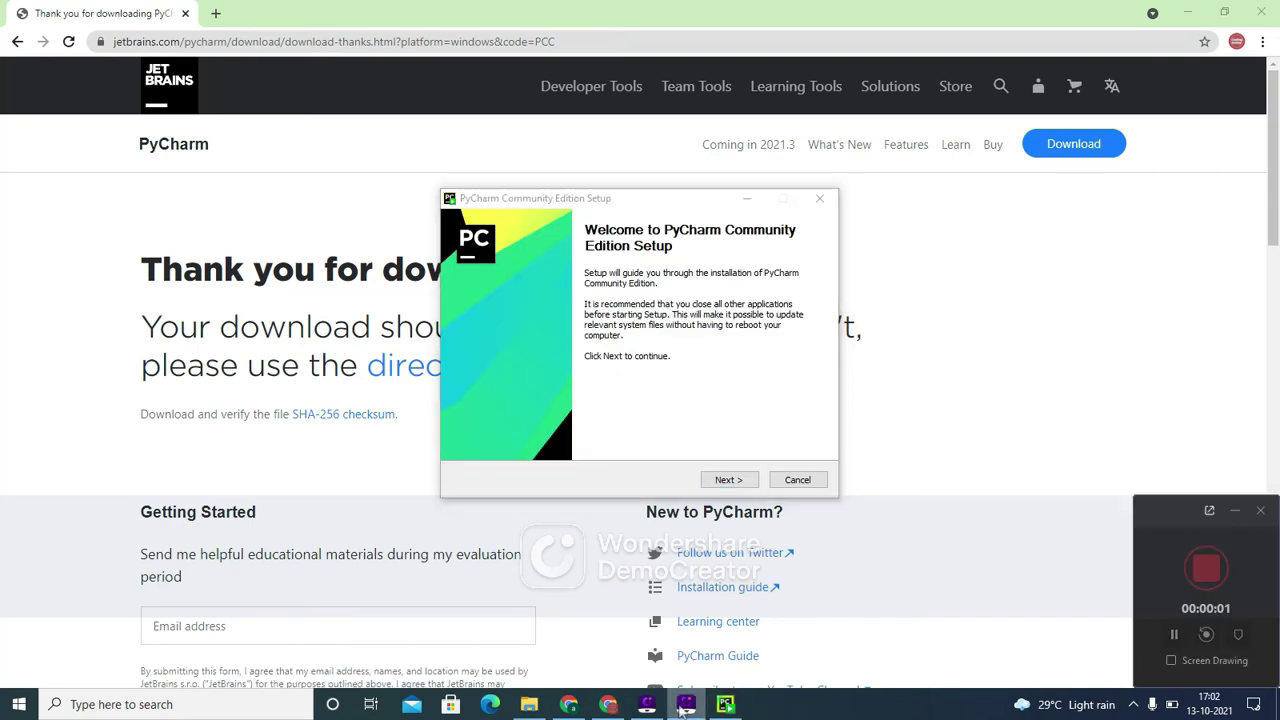
Start the PyCharm Community Edition setup and accept the default destination folder
click(686, 396)
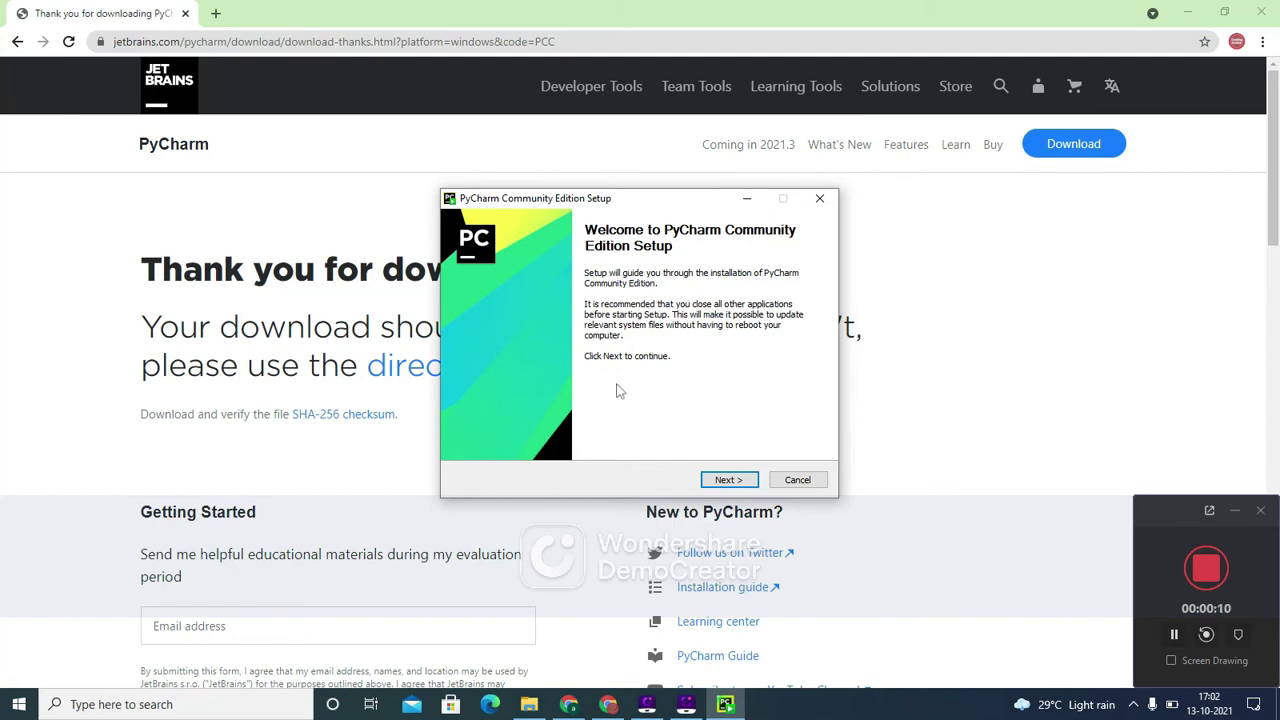
click(727, 480)
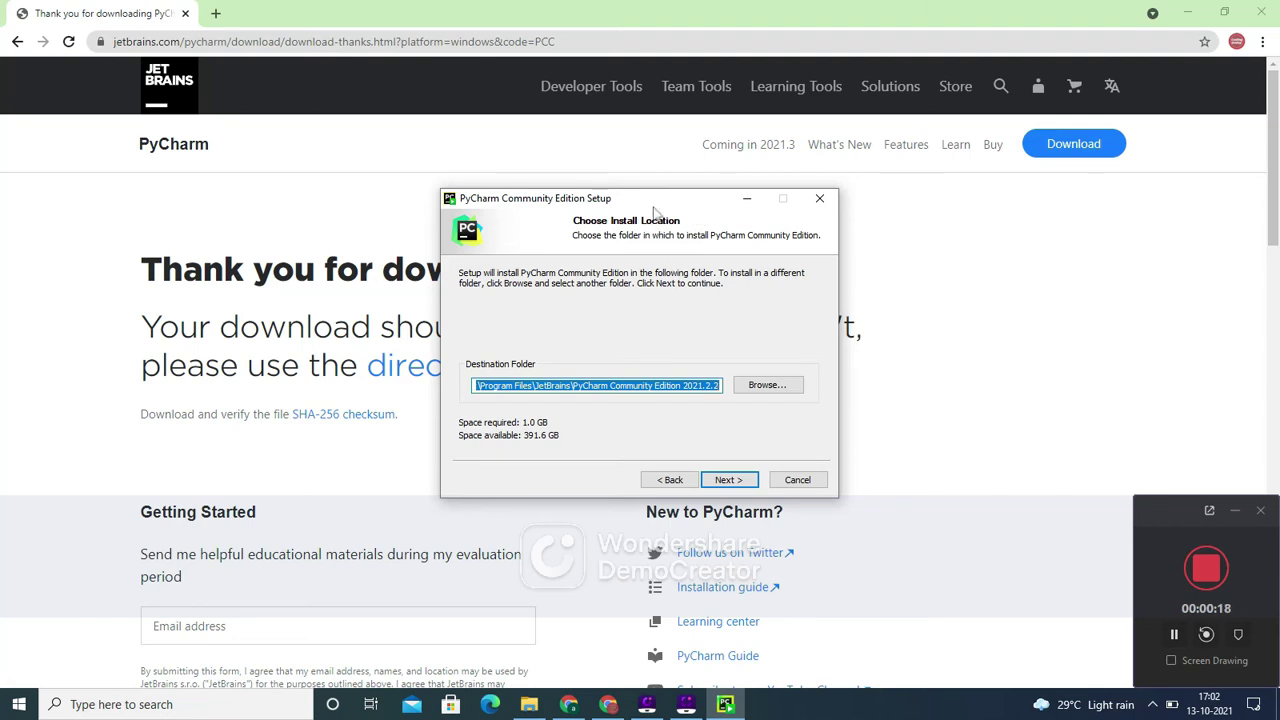
click(708, 481)
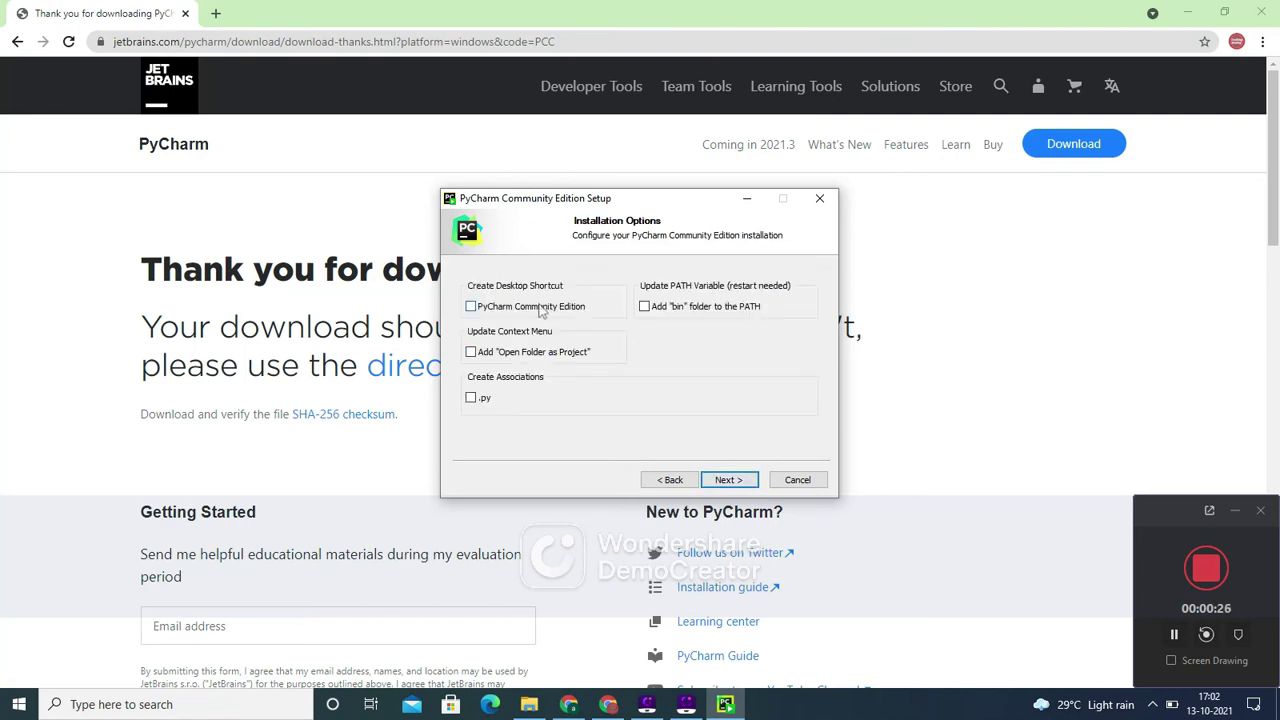
Enable the PyCharm Community Edition desktop shortcut and adding the "bin" folder to the PATH, and continue the setup
click(486, 311)
click(699, 312)
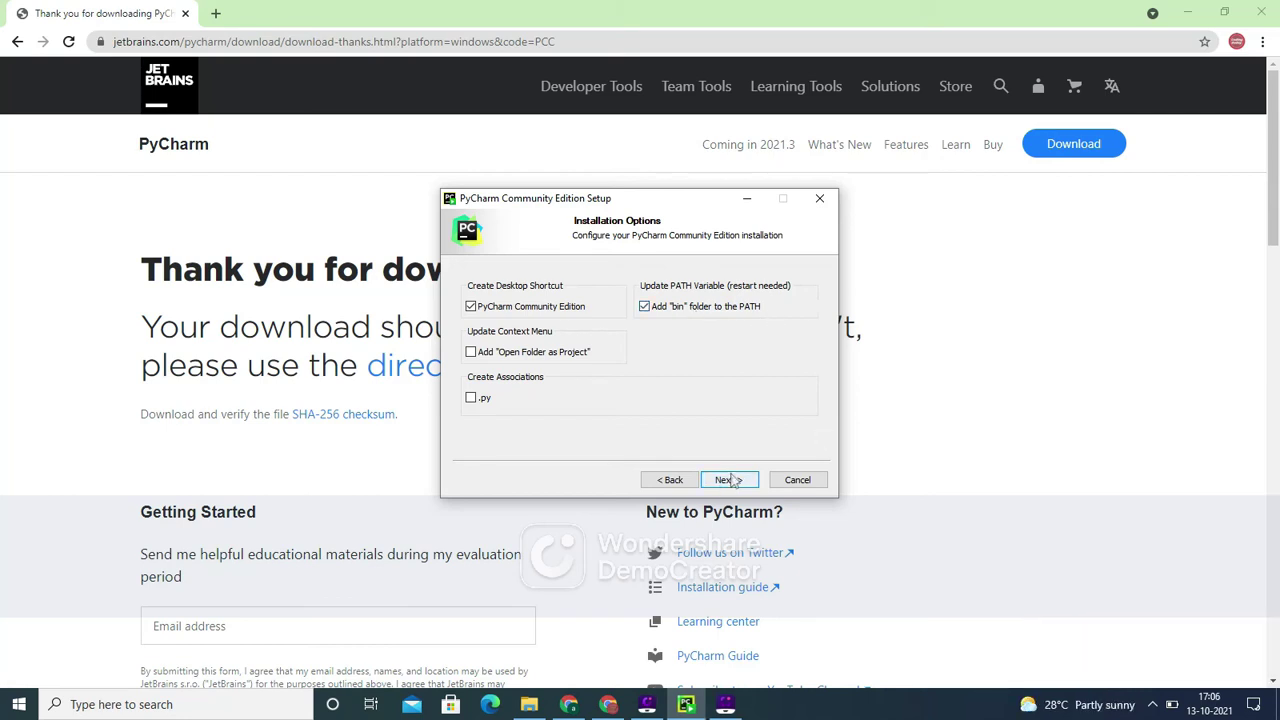
click(725, 704)
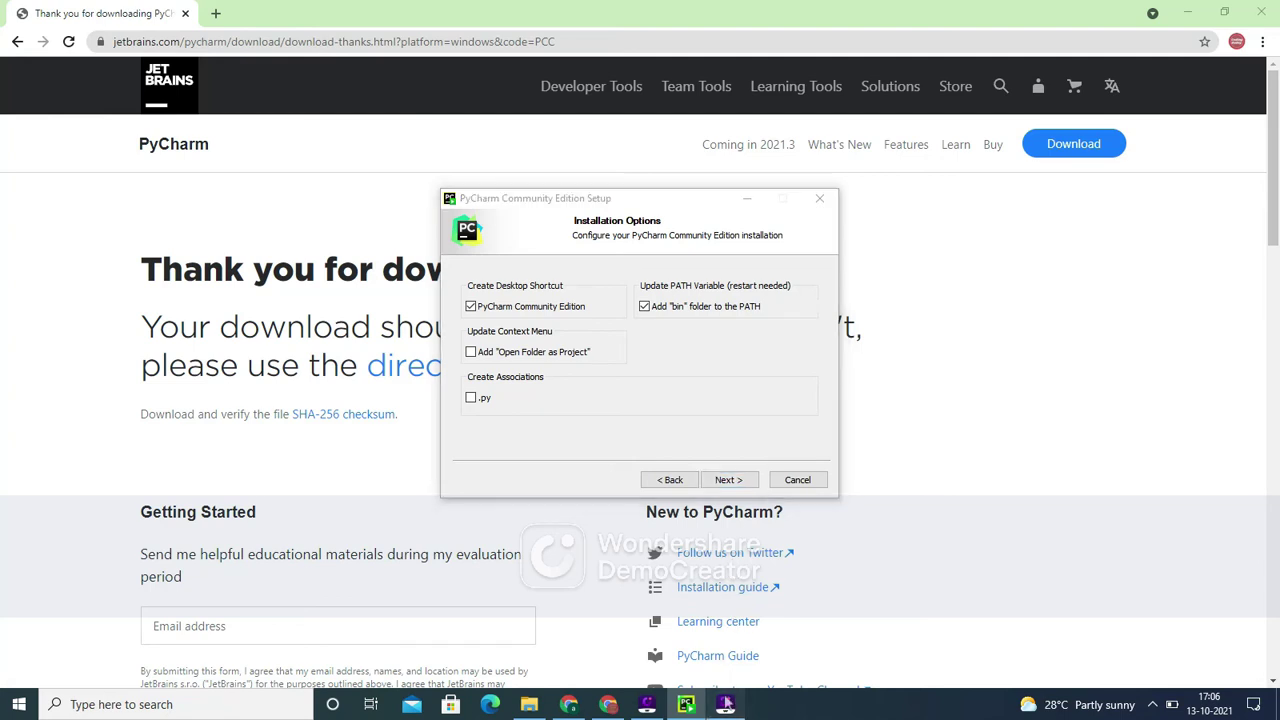
click(743, 485)
Install PyCharm with the default Start Menu folder and finish the setup with the manual reboot option
click(744, 489)
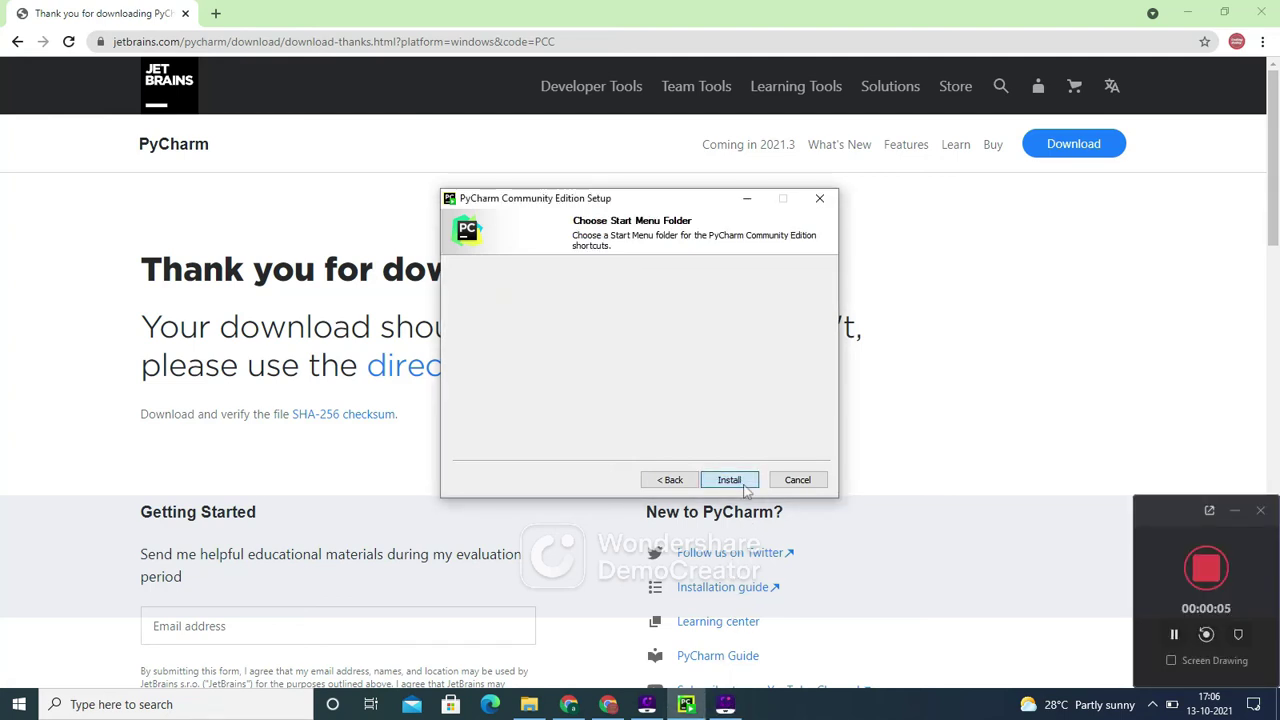
click(745, 490)
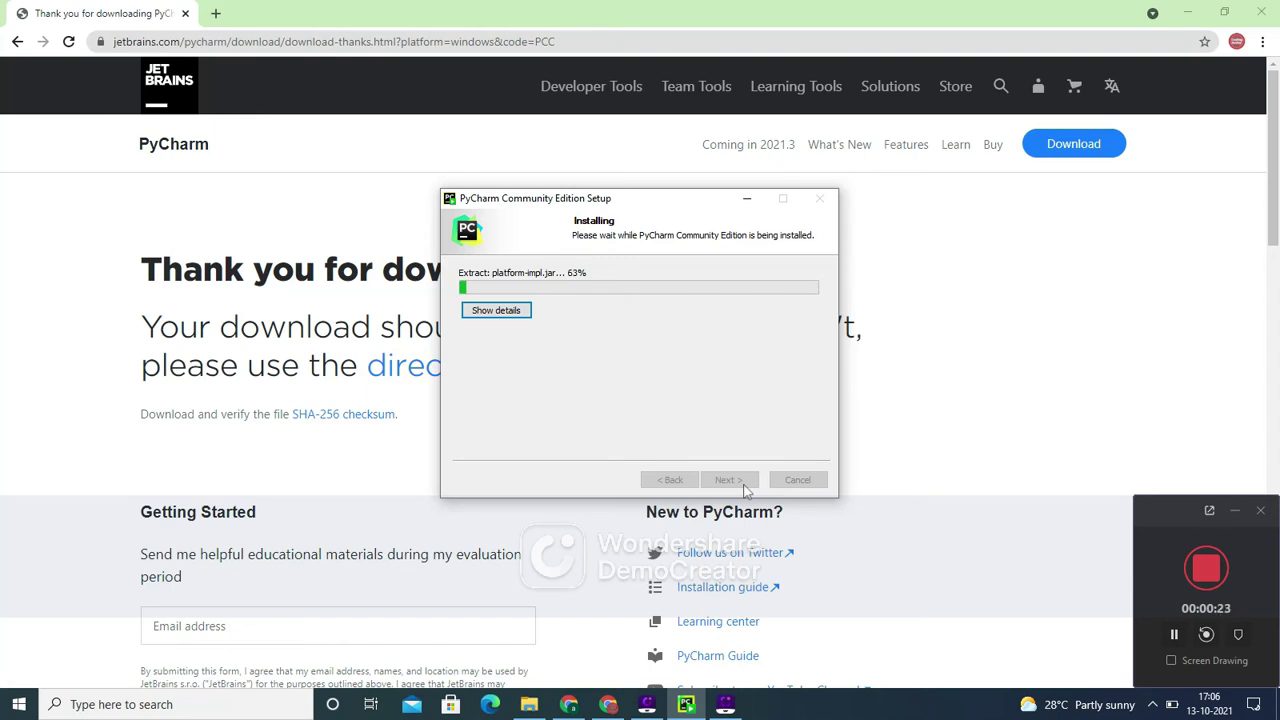
click(1175, 636)
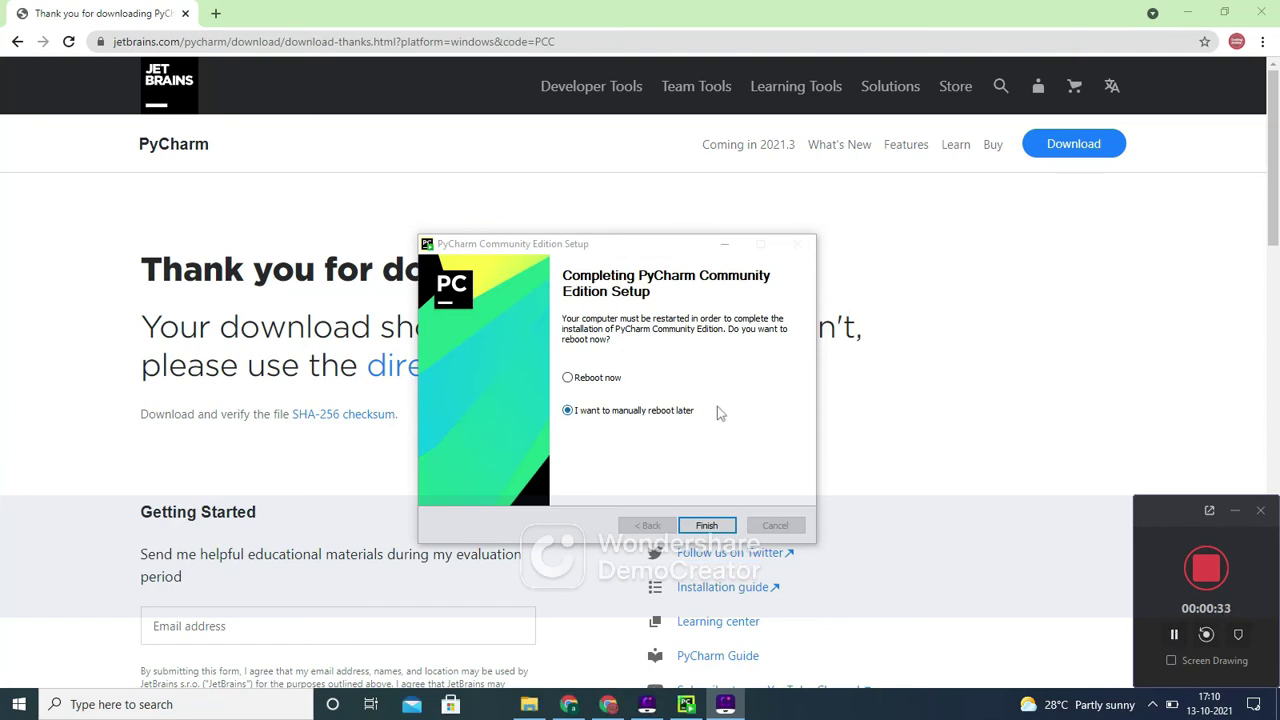
click(705, 526)
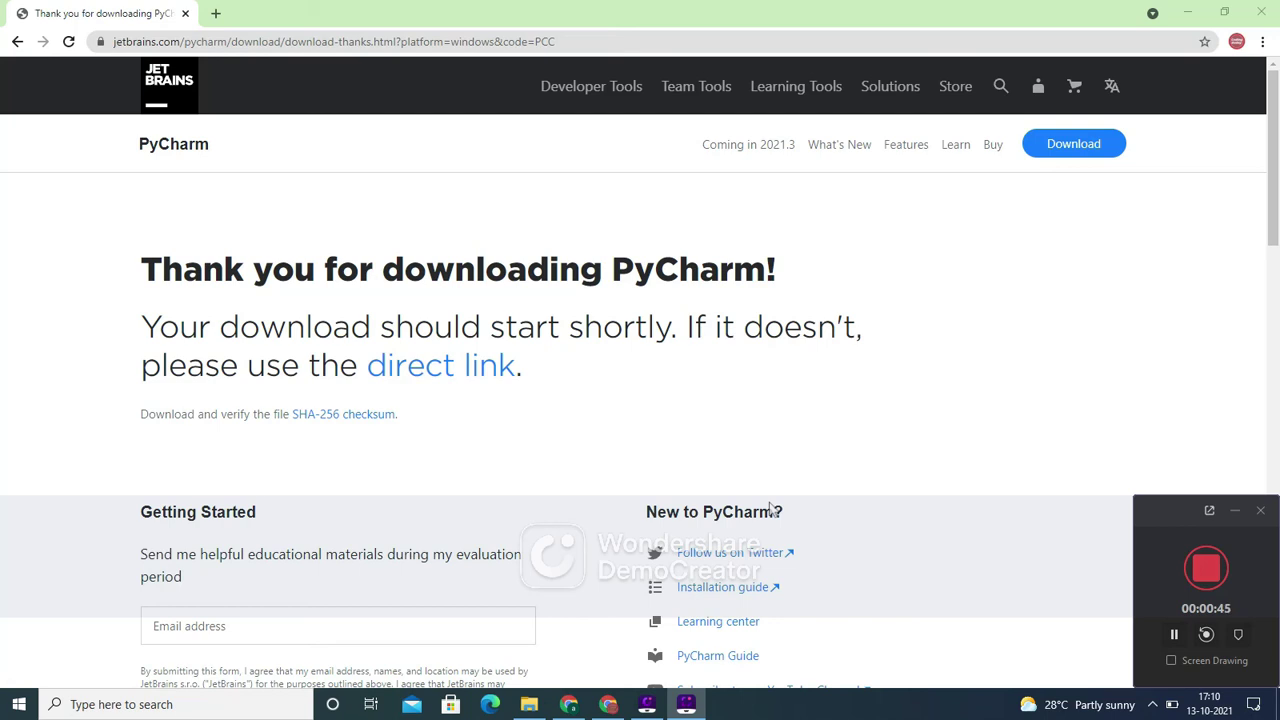
Search Windows for "pycharm" and launch PyCharm Community Edition 2021.2.2
click(245, 703)
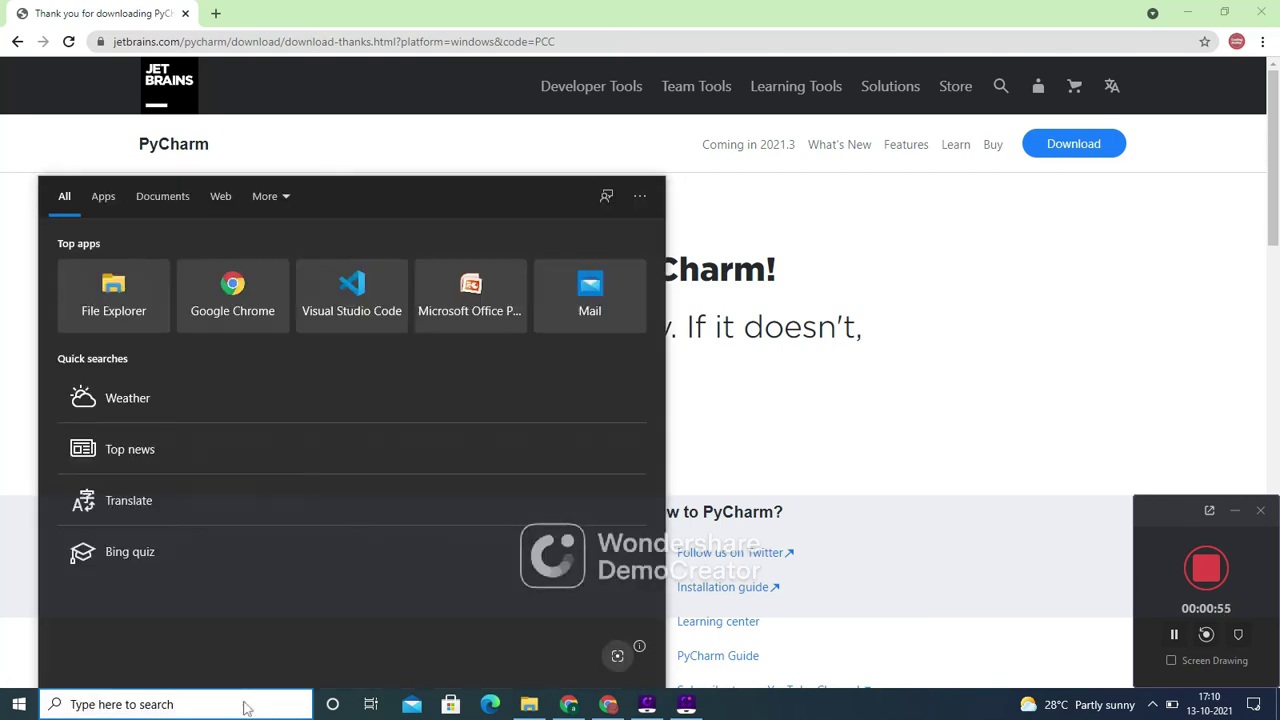
text(py ch)
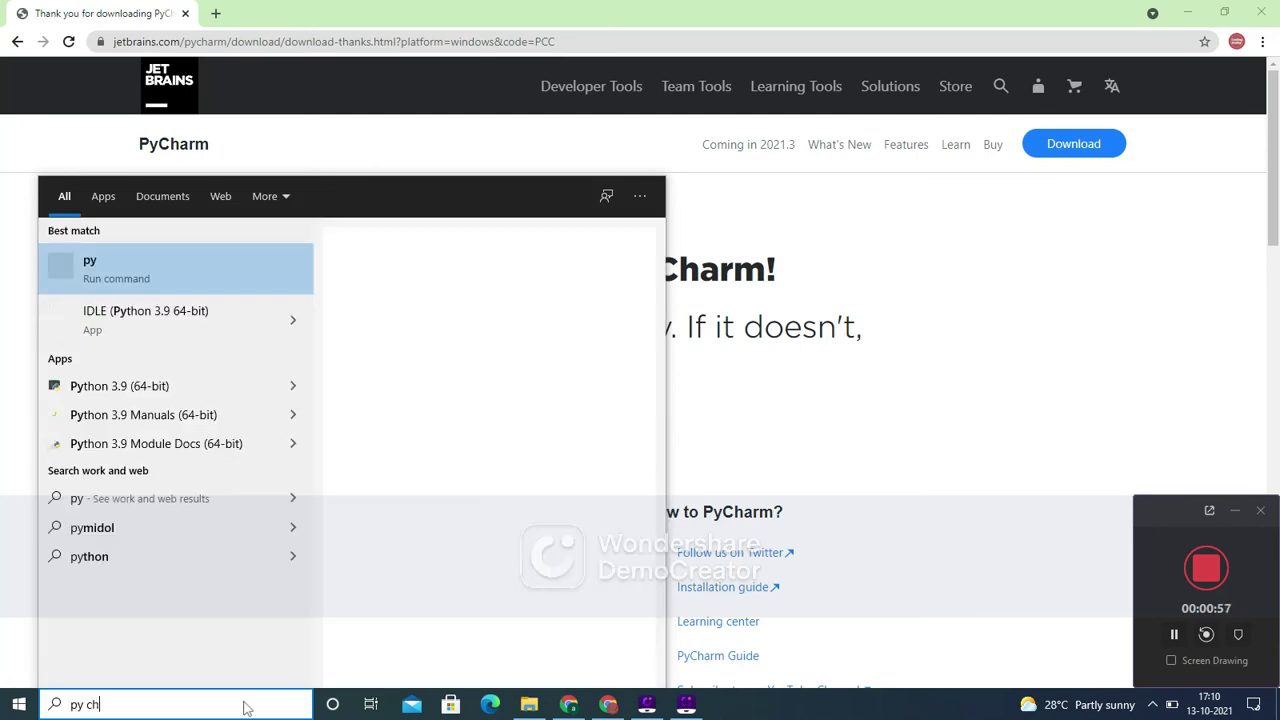
key(BackSpace)
key(BackSpace)
key(BackSpace)
text(ch)
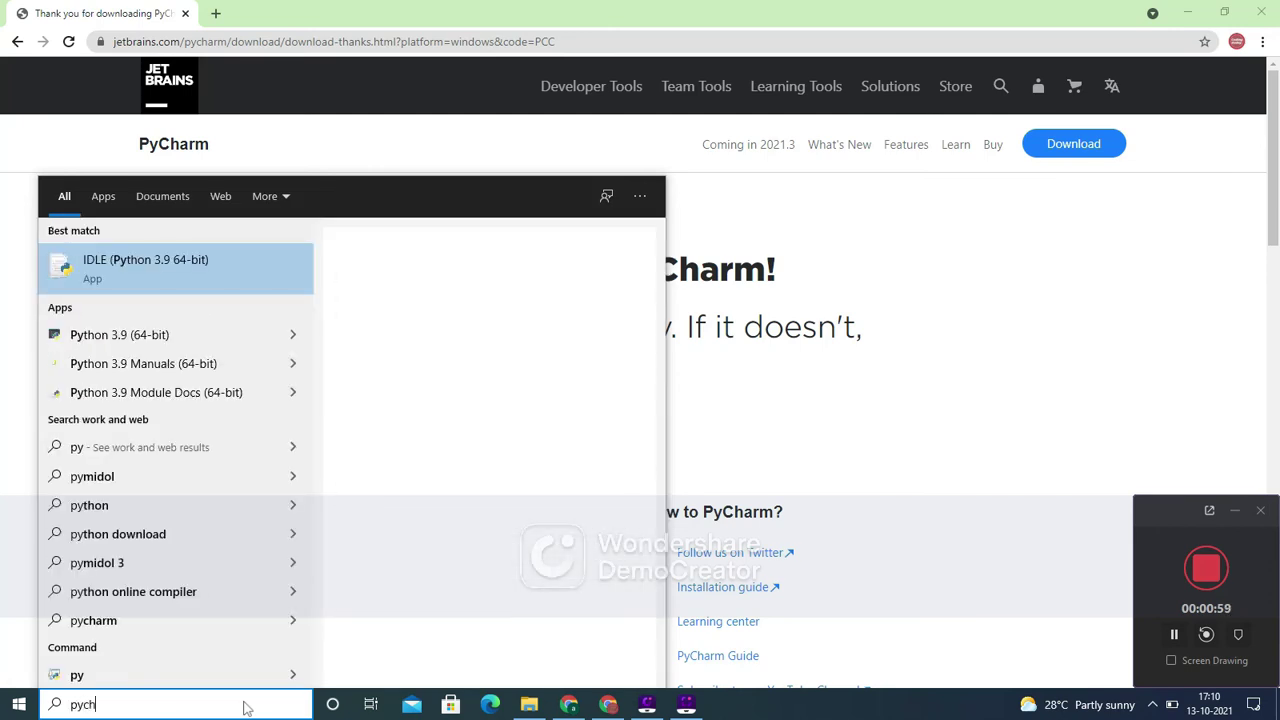
text(arm)
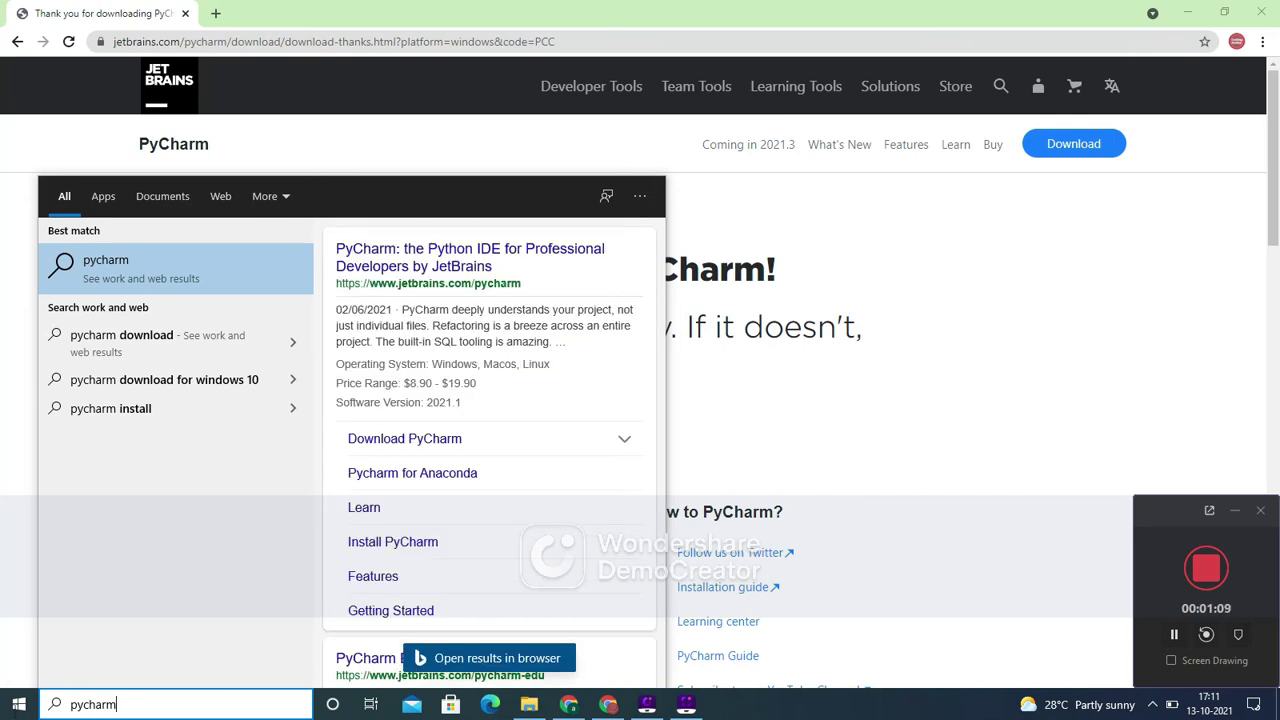
click(155, 708)
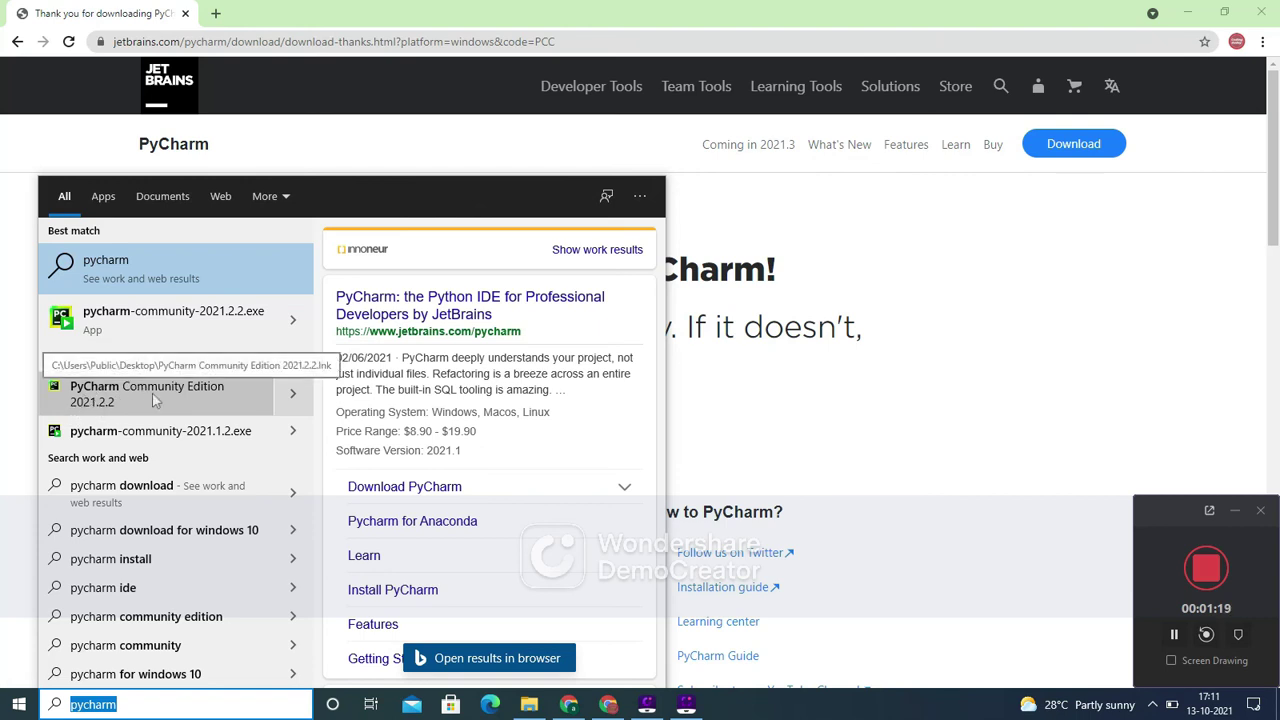
click(290, 393)
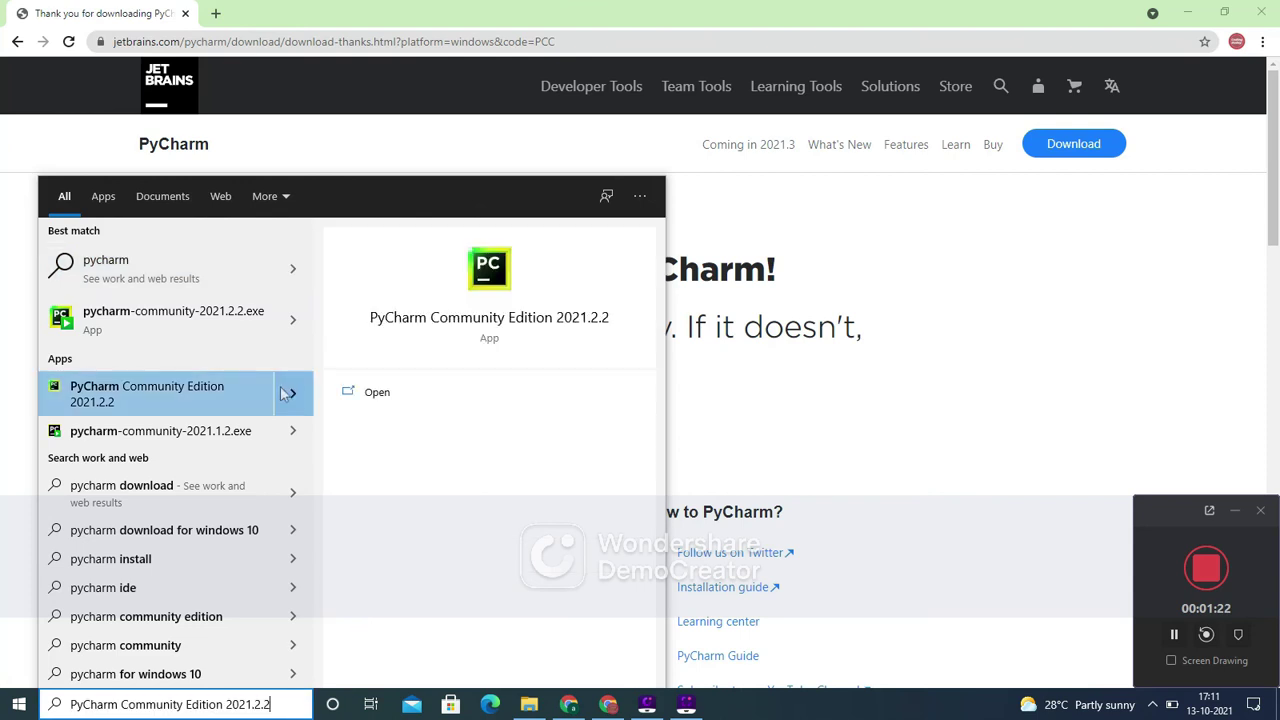
click(409, 391)
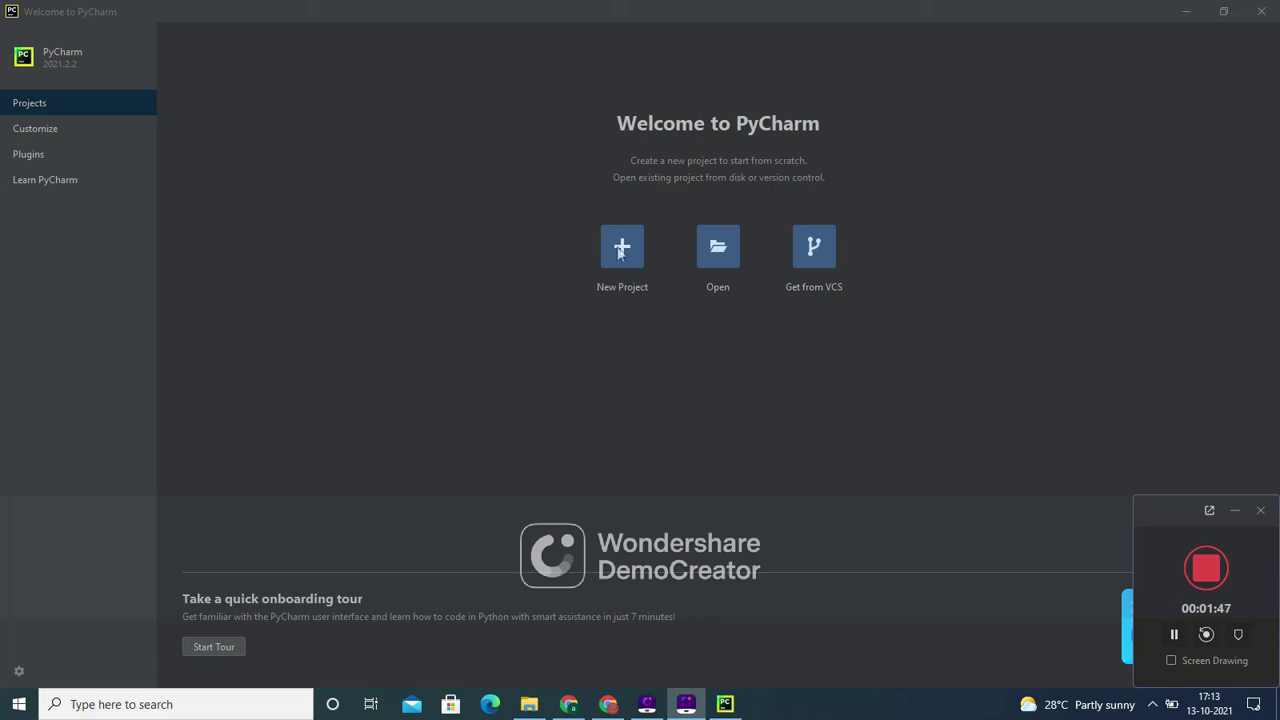
click(732, 258)
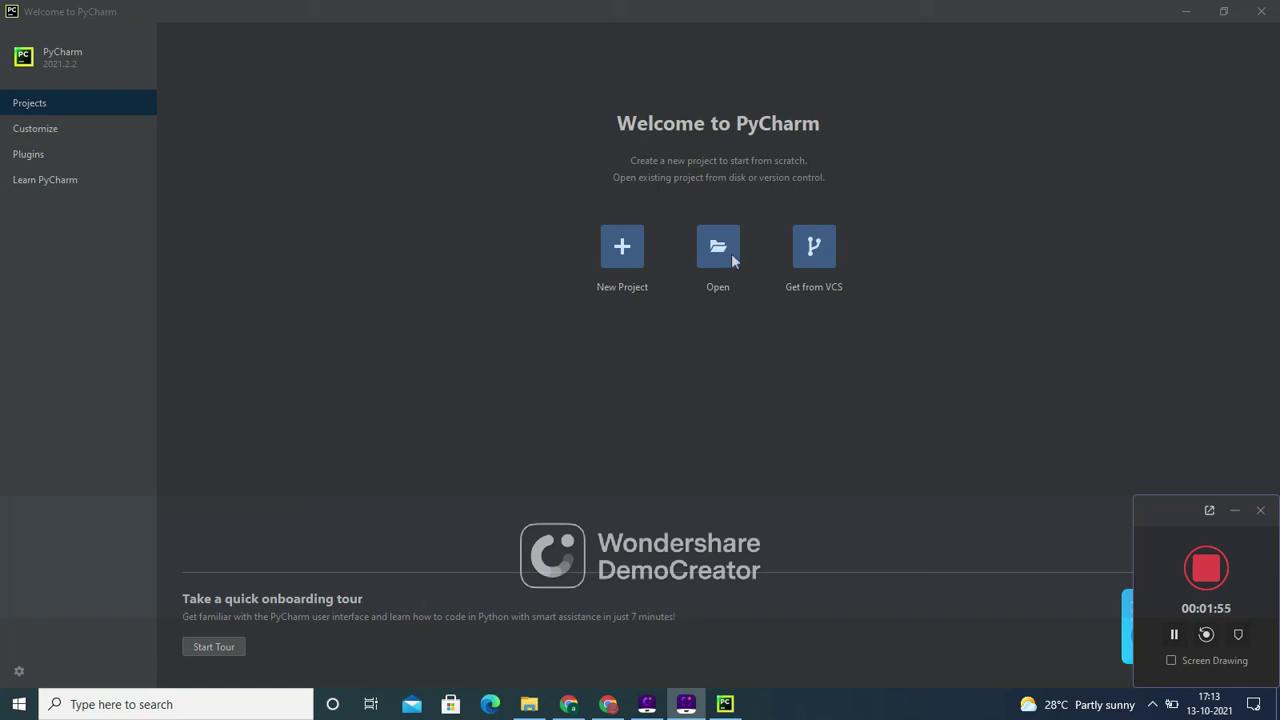